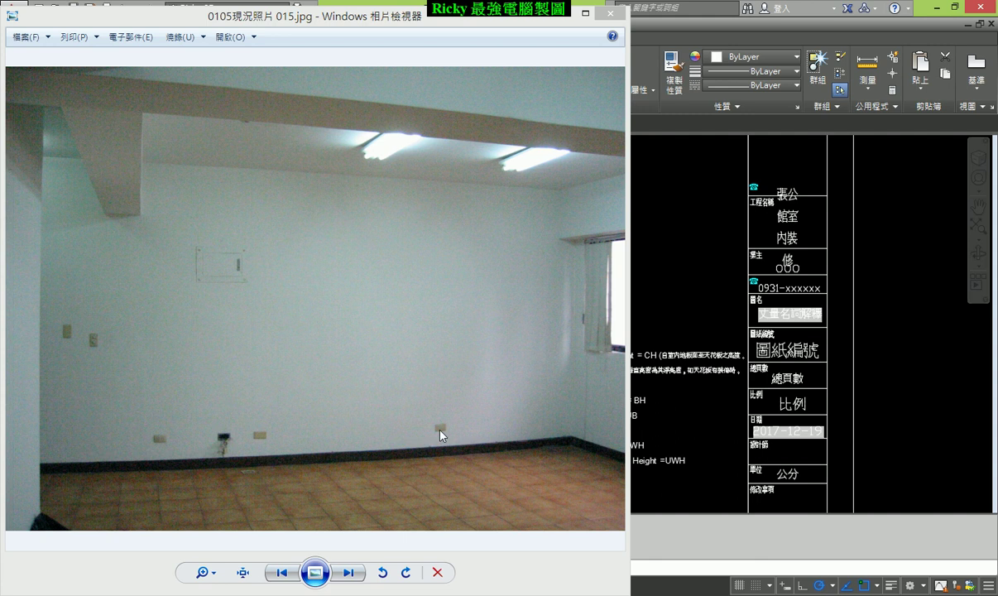
- Page past room photo 0105現況照片 016.jpg to the survey sketch photo 丈量-2.jpg
left_click(348, 573)
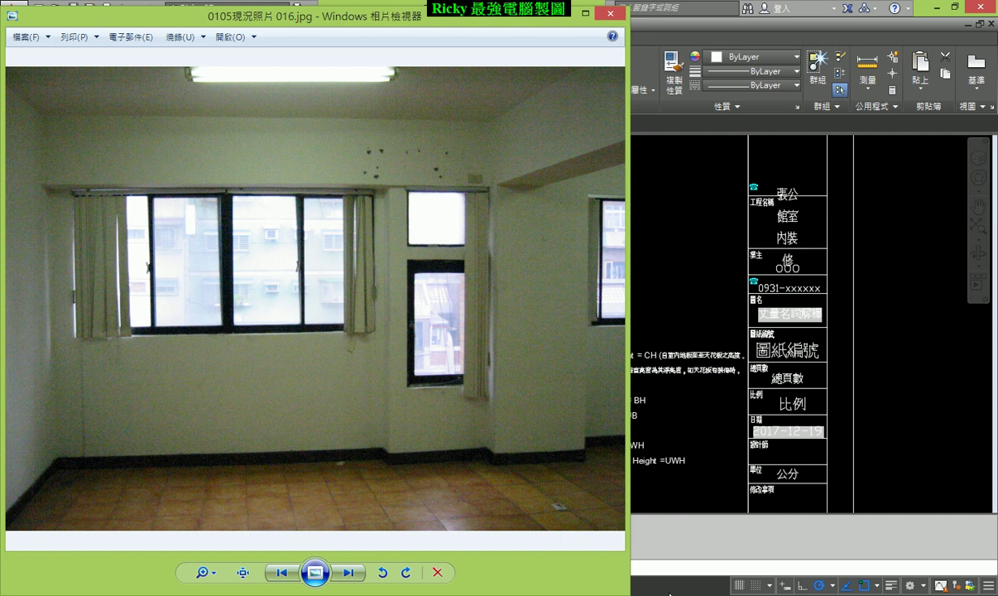
left_click(702, 528)
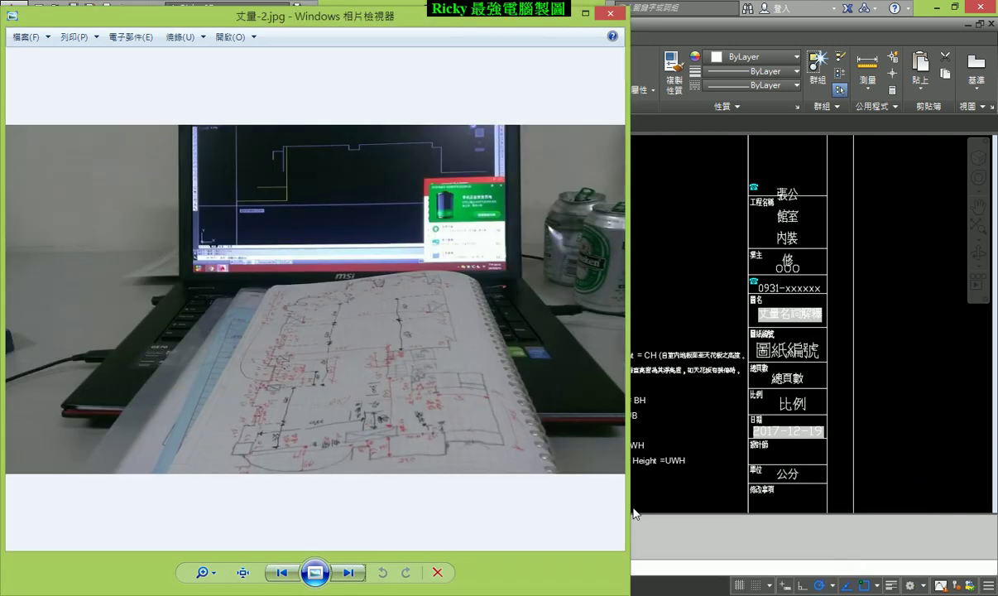
- Zoom into the 丈量-2.jpg sketch, then minimize Photo Viewer and reframe the 丈量名詞解釋 drawing
scroll(377, 397, "up", 3)
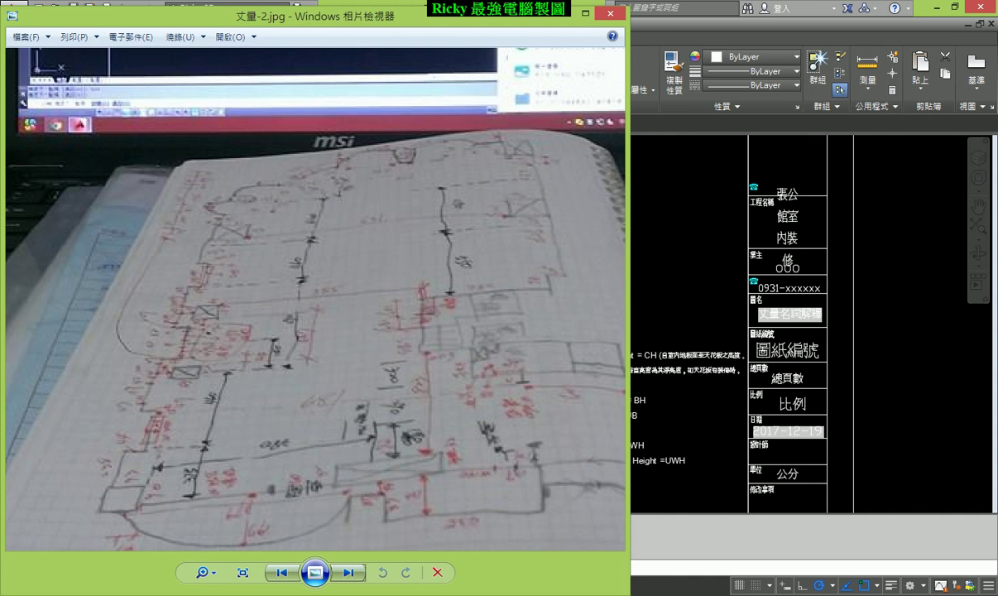
left_click(437, 572)
middle_click_drag(313, 295, 325, 283)
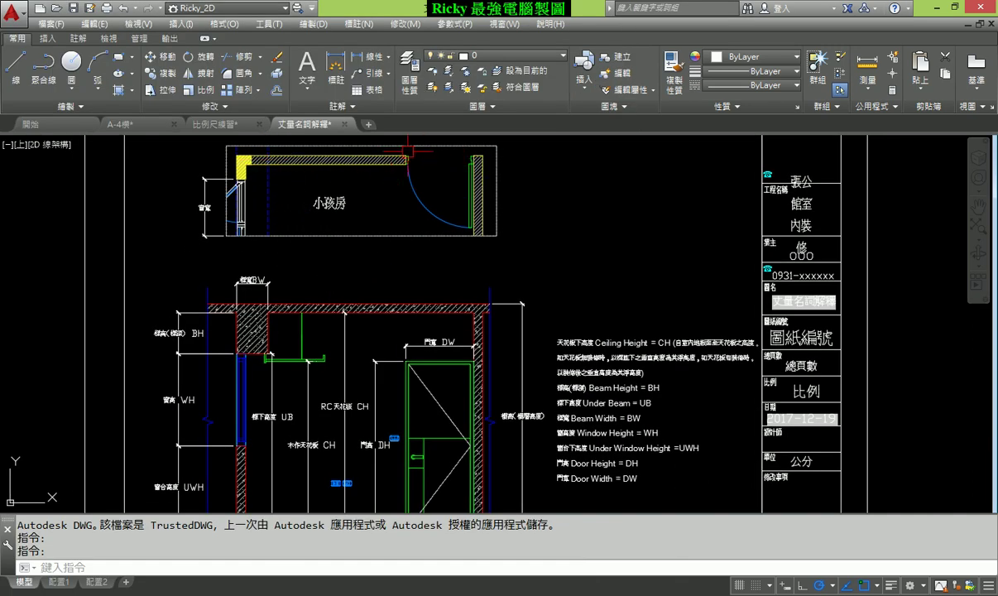
- Zoom and pan the elevation to frame the BH, BW, UB, CH, WH, UWH, DH and DW labels
scroll(308, 407, "up", 2)
scroll(273, 293, "up", 1)
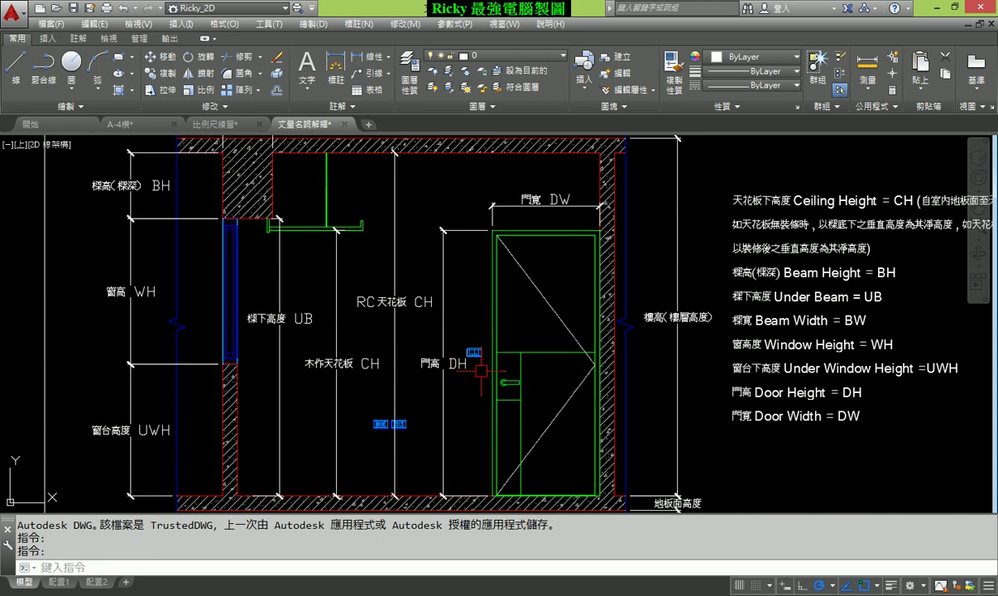
middle_click_drag(177, 314, 232, 319)
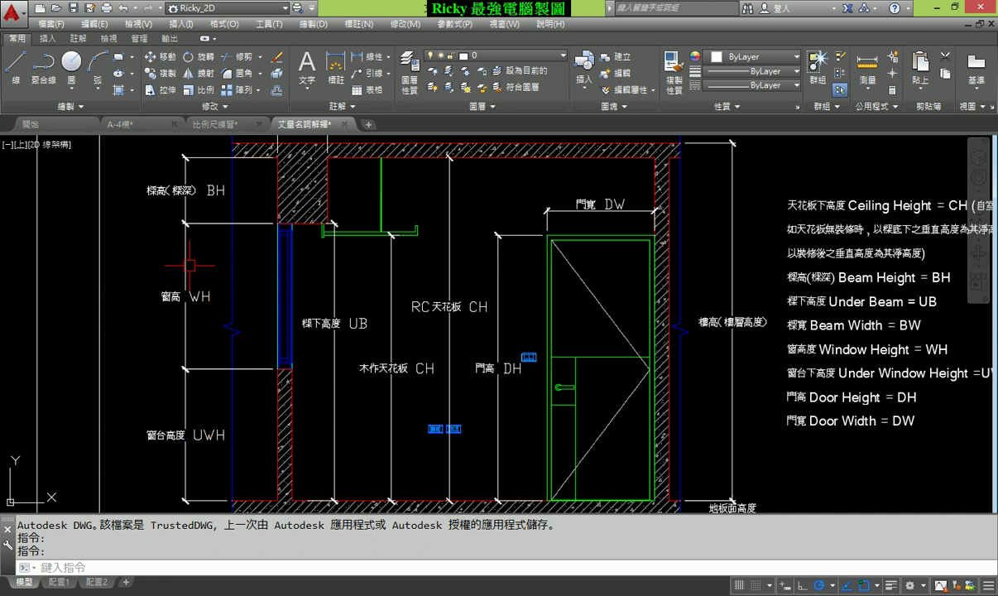
middle_click_drag(342, 237, 356, 384)
middle_click_drag(422, 412, 391, 326)
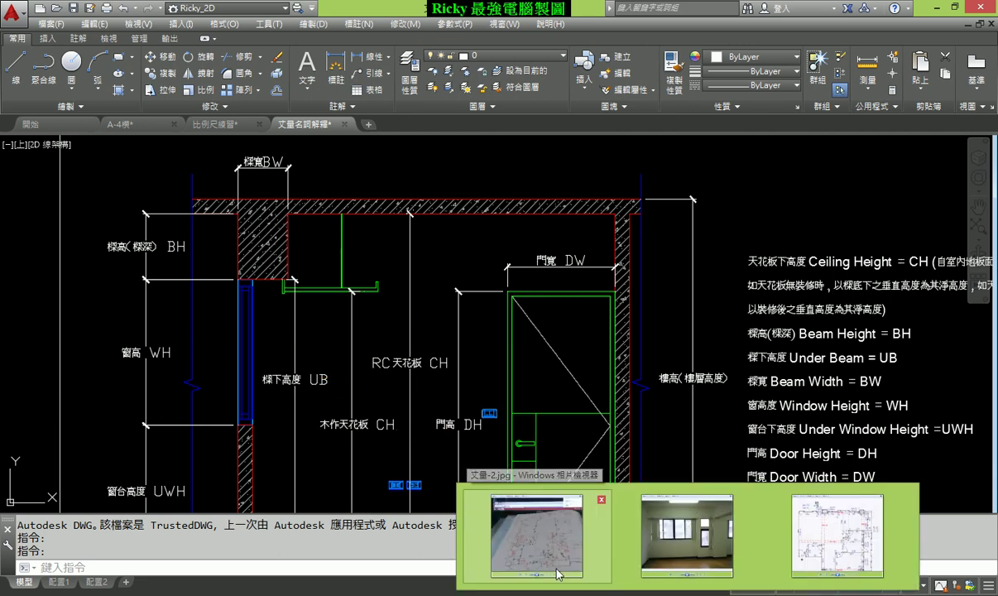
- Open the floor-plan sketch 現況手稿.jpg, zoomed and panned to show its lower rooms
left_click(527, 542)
scroll(370, 373, "up", 2)
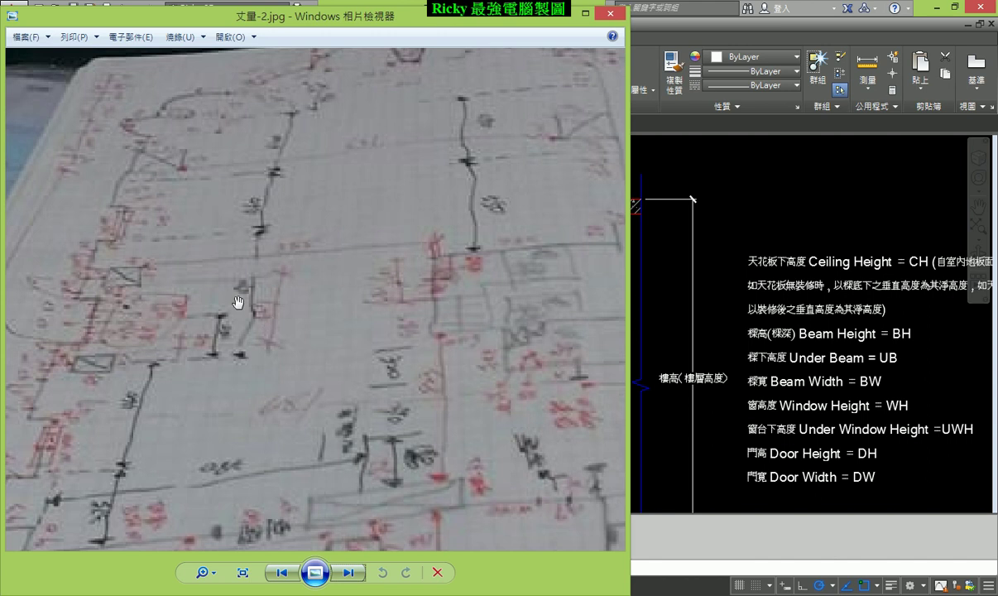
scroll(348, 228, "down", 1)
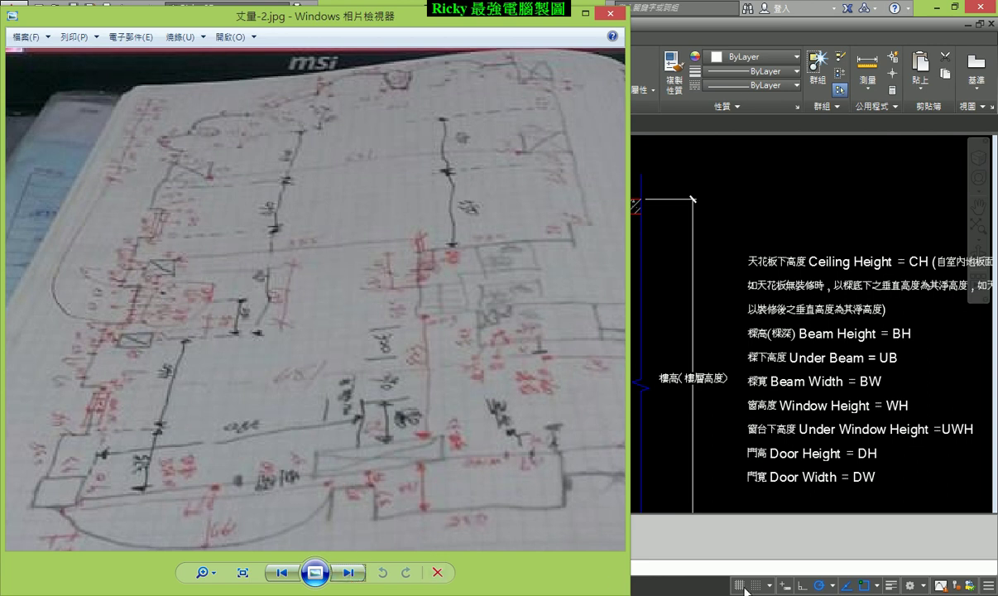
left_click(823, 562)
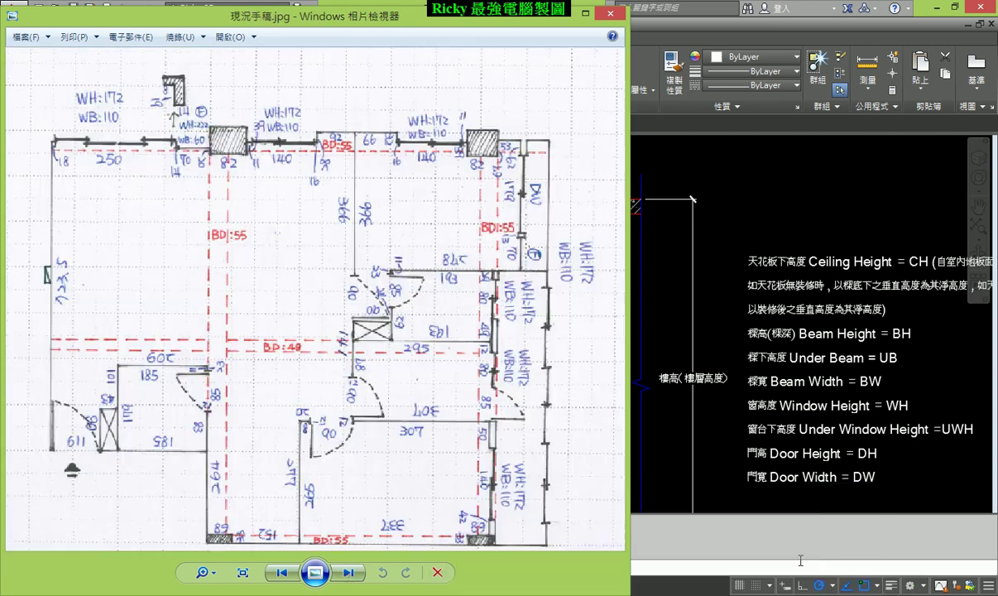
scroll(442, 197, "up", 3)
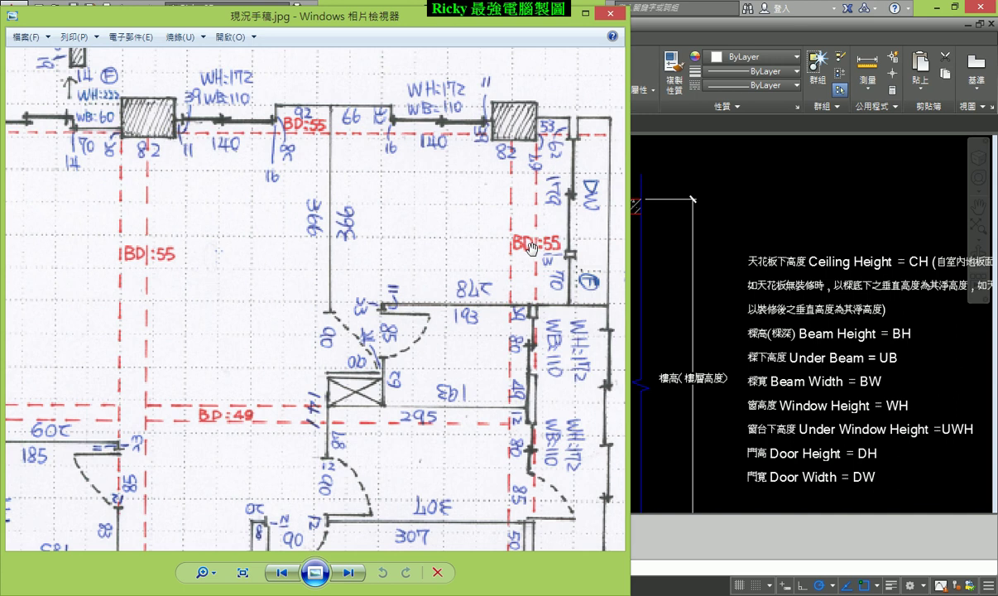
left_click_drag(446, 362, 417, 258)
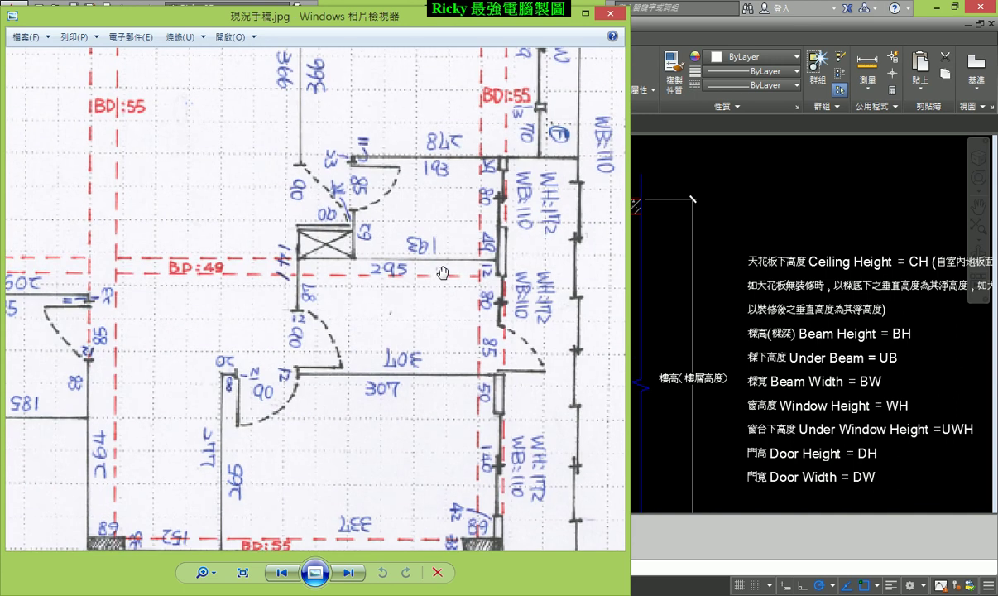
left_click_drag(372, 393, 417, 333)
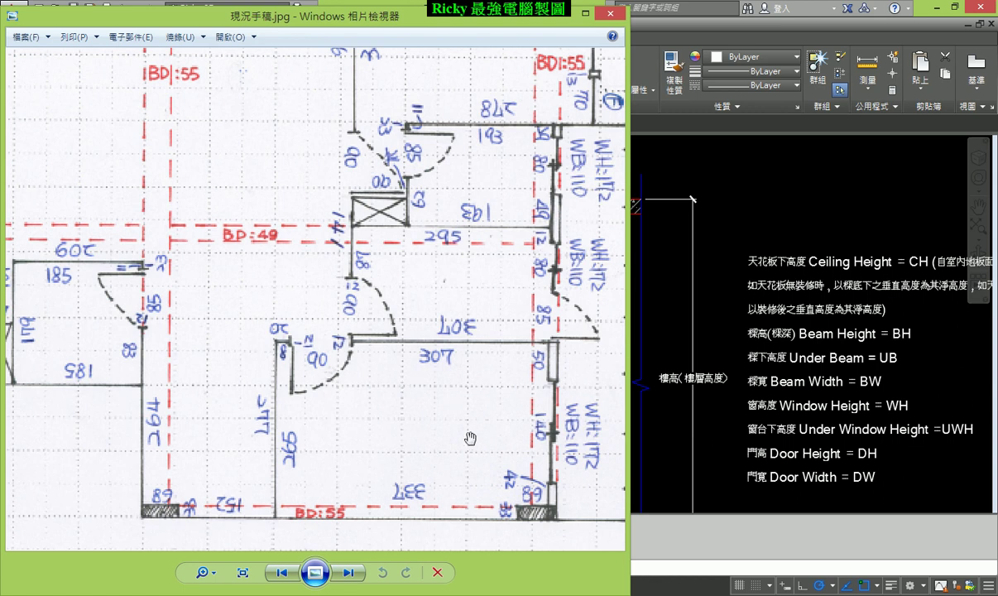
- Mark the lower room near 307 with a red stroke and three small red loops
left_click_drag(430, 385, 482, 479)
mouse_move(392, 386)
left_mouse_down()
mouse_move(402, 407)
mouse_move(444, 408)
mouse_move(452, 392)
left_mouse_up()
left_click_drag(468, 438, 474, 454)
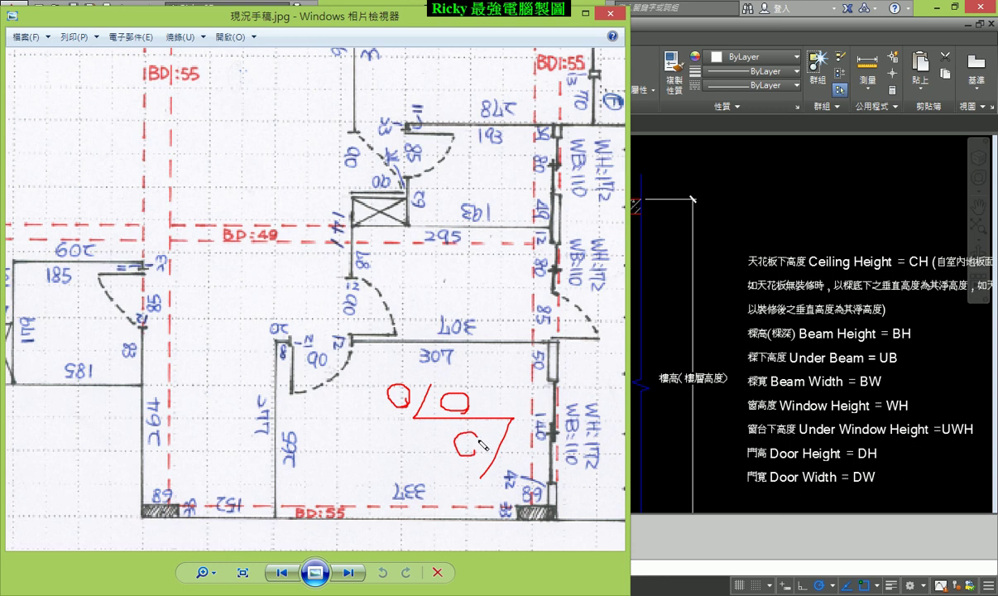
left_click_drag(529, 437, 525, 458)
- Clear the marks and zoom the AutoCAD elevation out to a wider view of the height labels
left_click(661, 446)
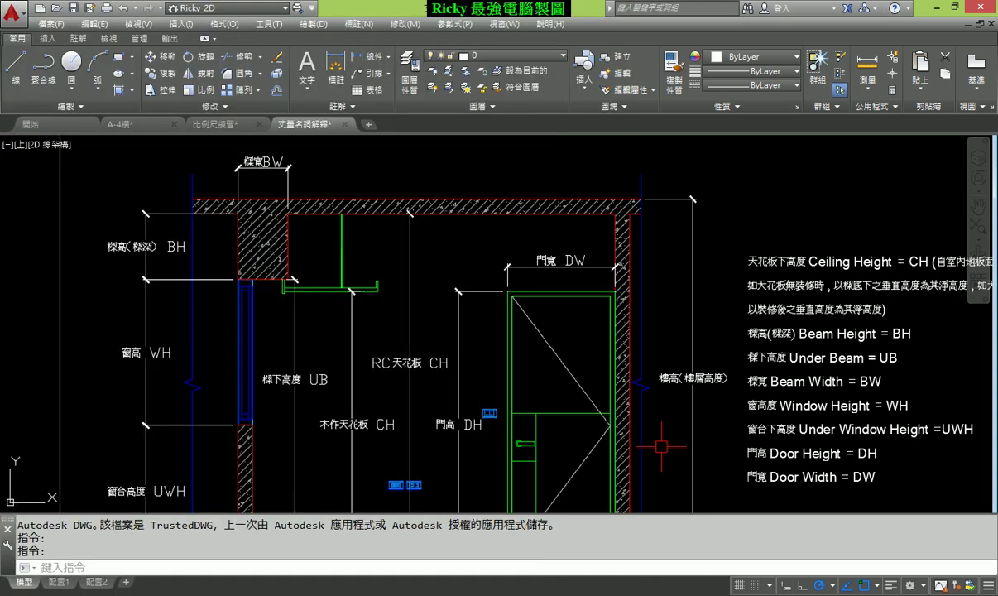
mouse_move(518, 386)
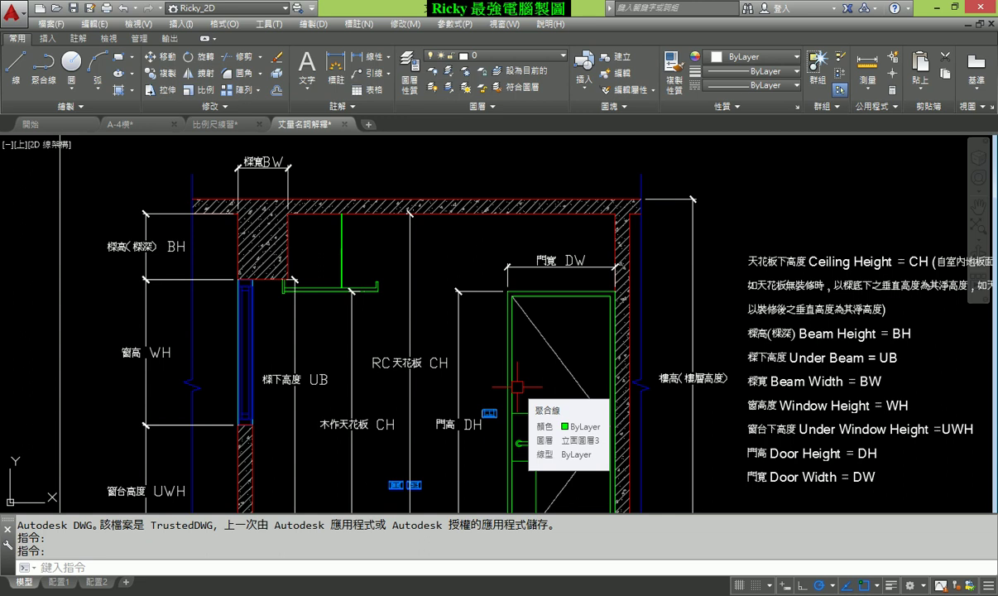
scroll(492, 365, "down", 1)
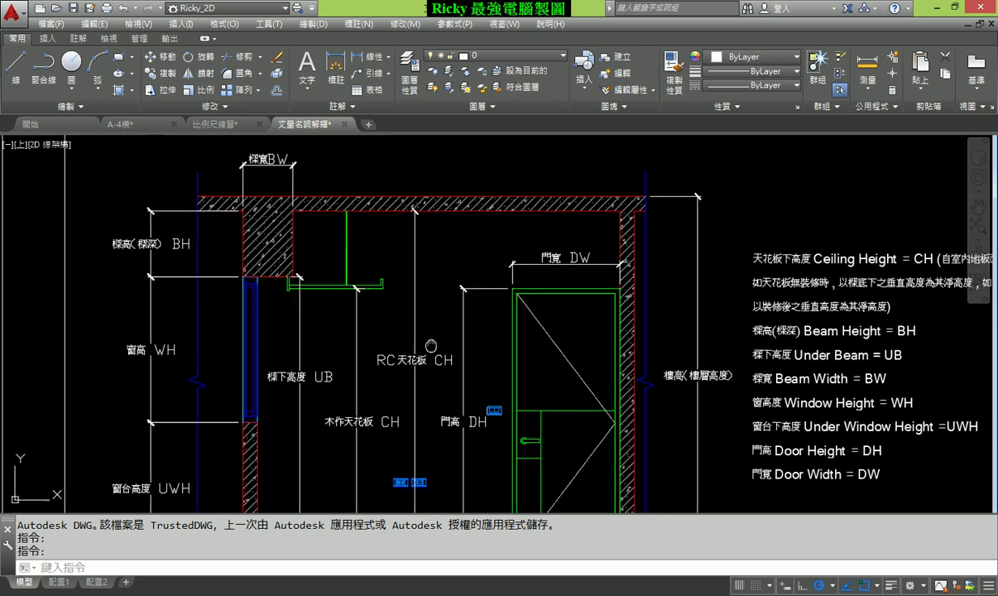
scroll(491, 365, "down", 2)
middle_click_drag(492, 365, 463, 372)
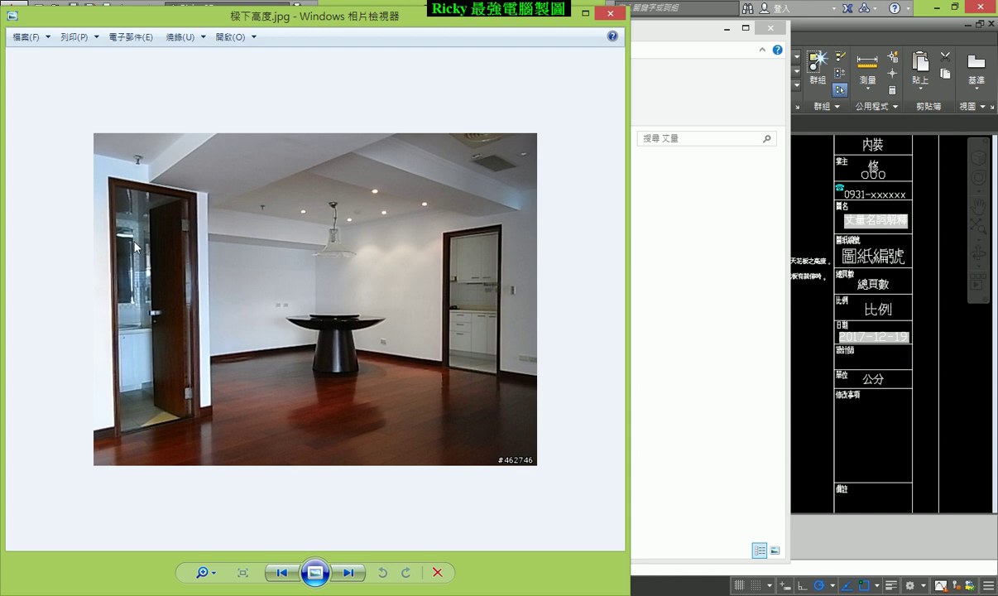
- Advance two photos to 133572585_n.jpg, showing workers removing a suspended ceiling
left_click(351, 573)
left_click(351, 572)
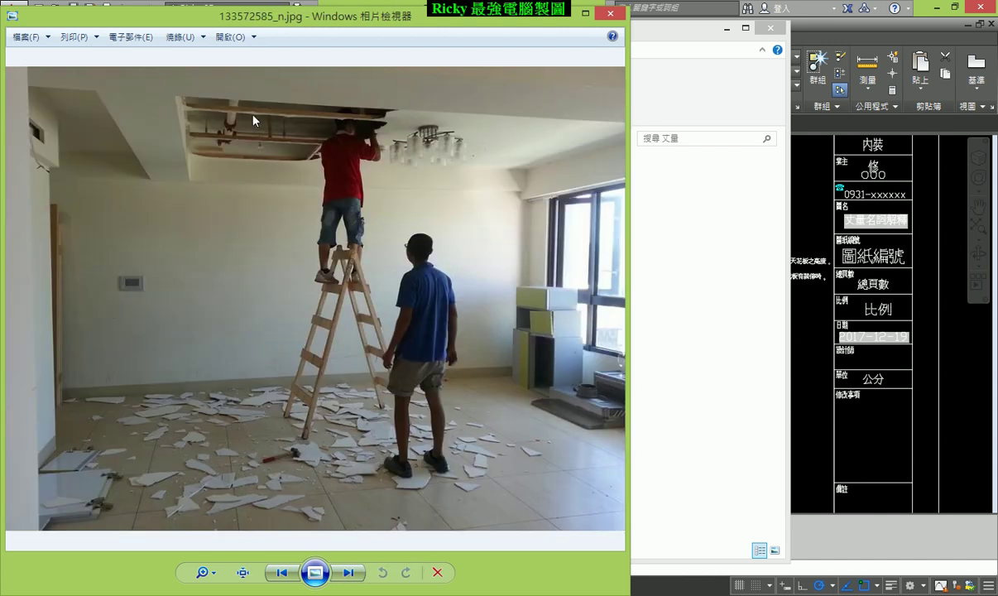